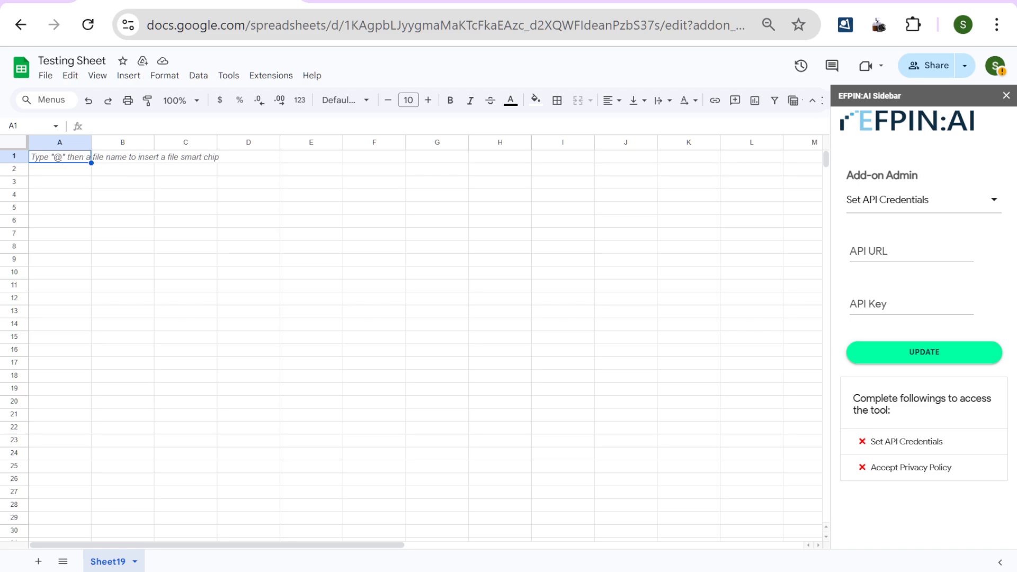
Choose Set API Credentials as the add-on admin option and try to update with the API URL and API key left empty.
drag(854, 399, 892, 411)
click(901, 412)
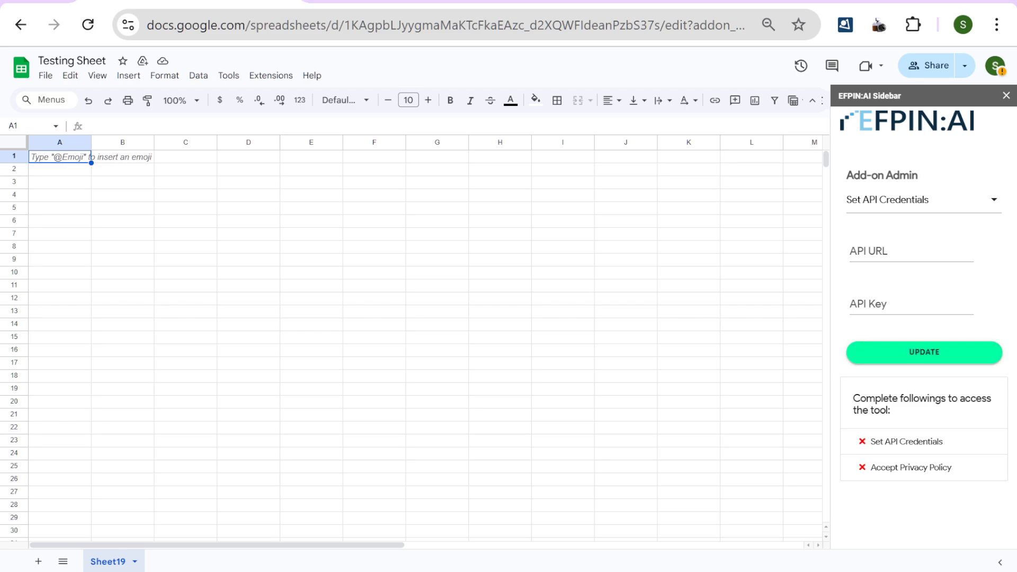
click(924, 201)
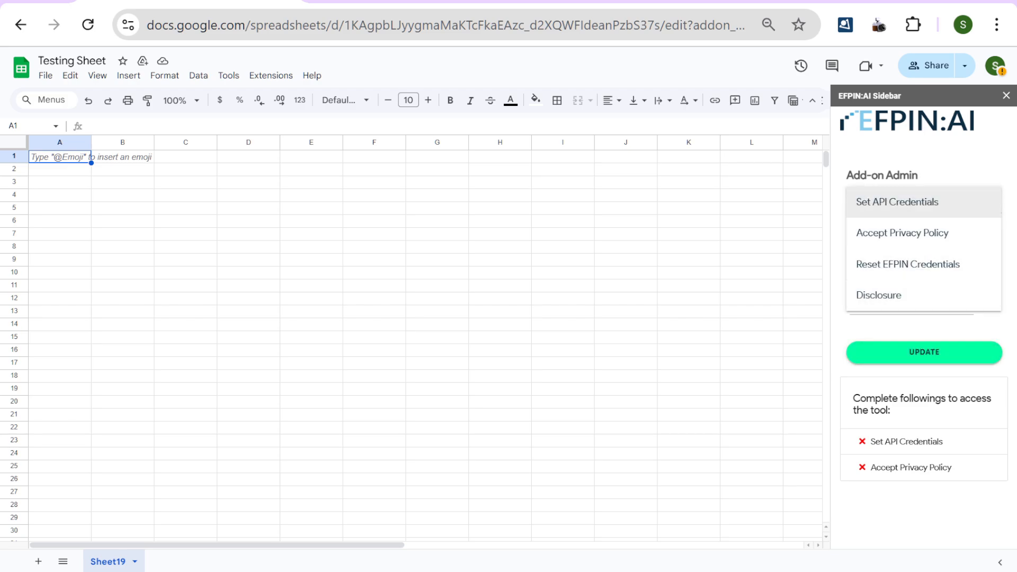
click(898, 202)
click(924, 353)
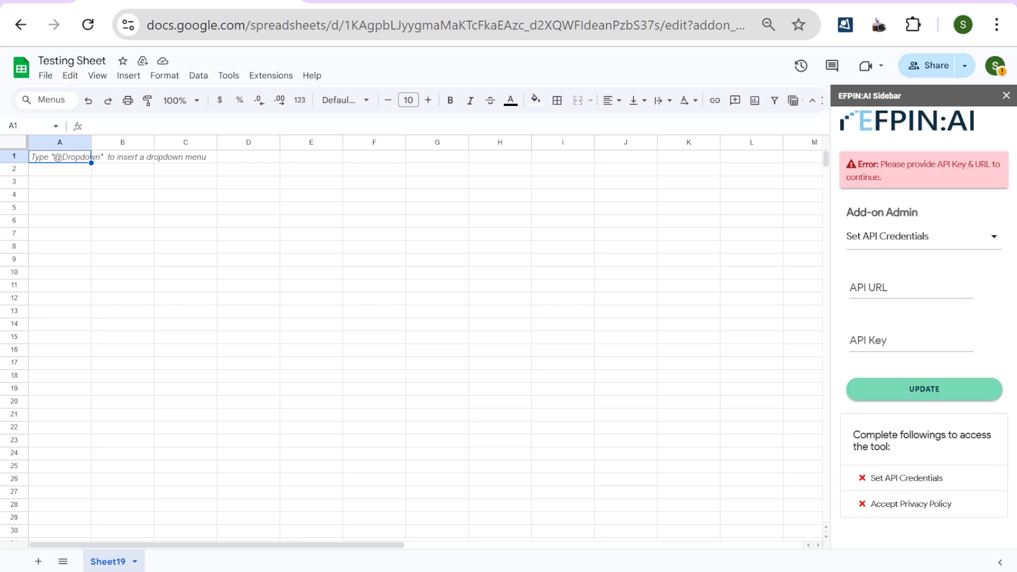
Paste the API URL and the API key into their fields and update the add-on's credentials.
click(900, 288)
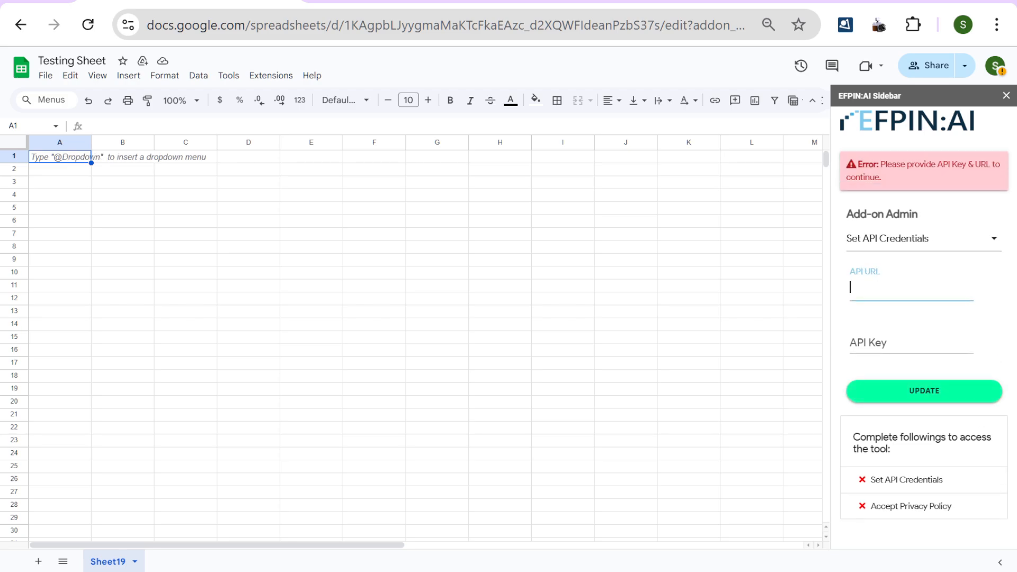
click(911, 318)
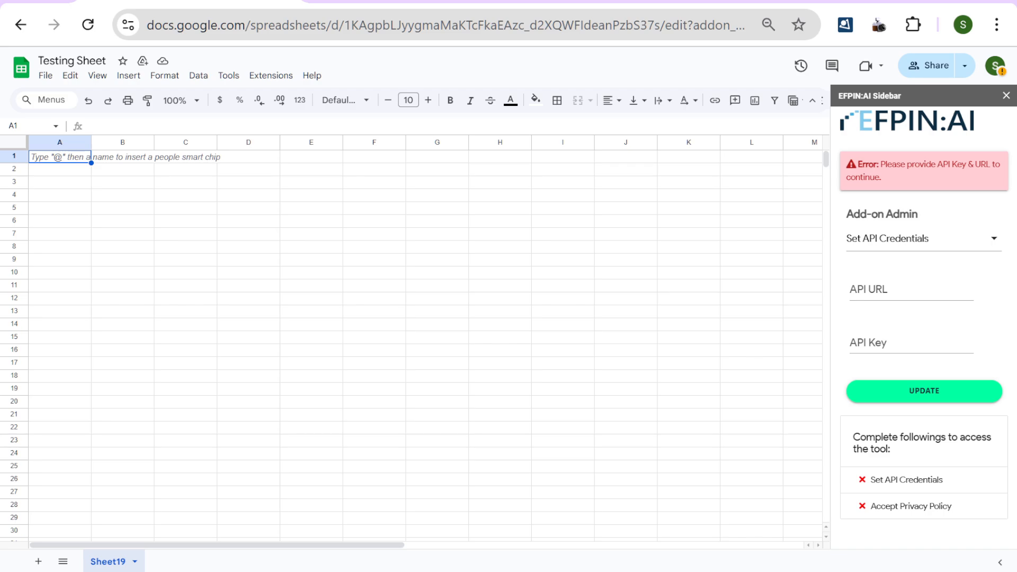
key(ctrl+v)
key(alt+Tab)
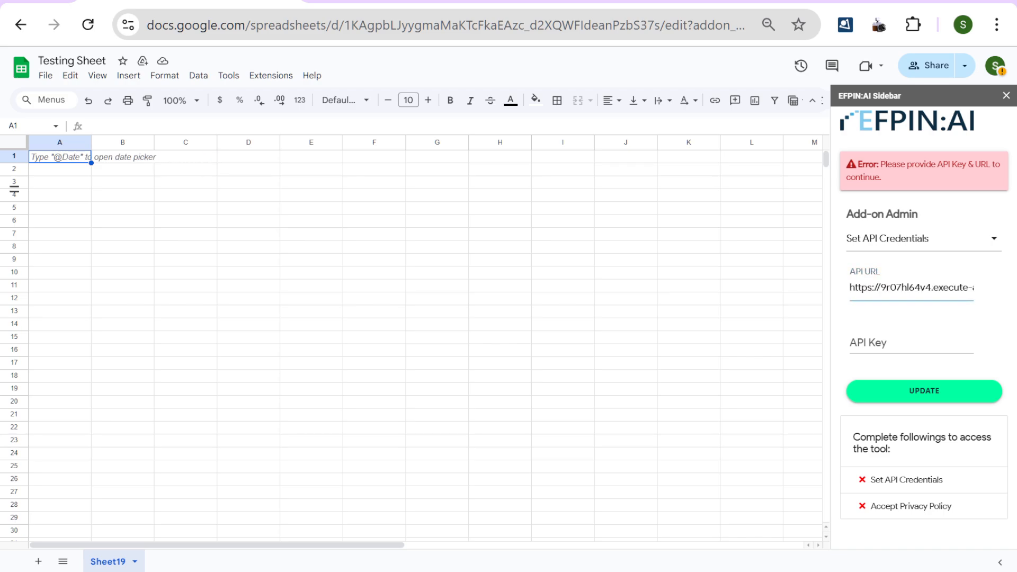
click(911, 343)
key(ctrl+v)
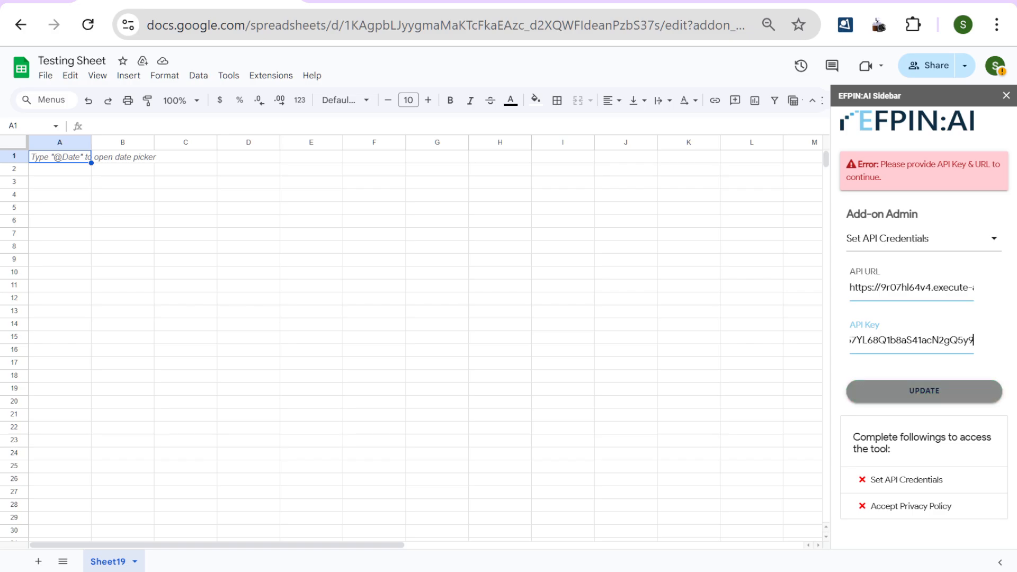
click(924, 391)
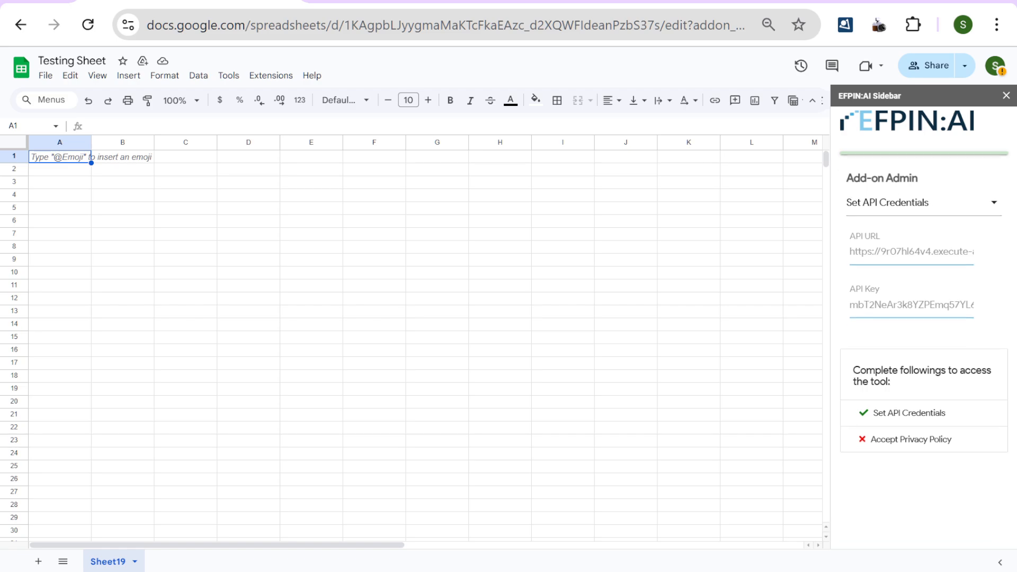
Choose Accept Privacy Policy as the admin option, and accept the policy by entering "accept".
click(924, 200)
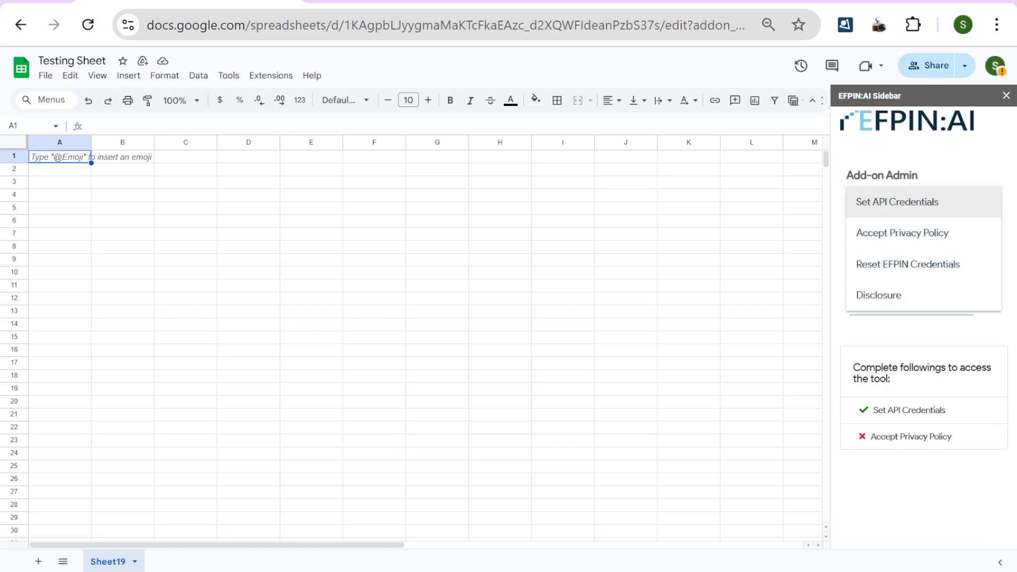
click(924, 202)
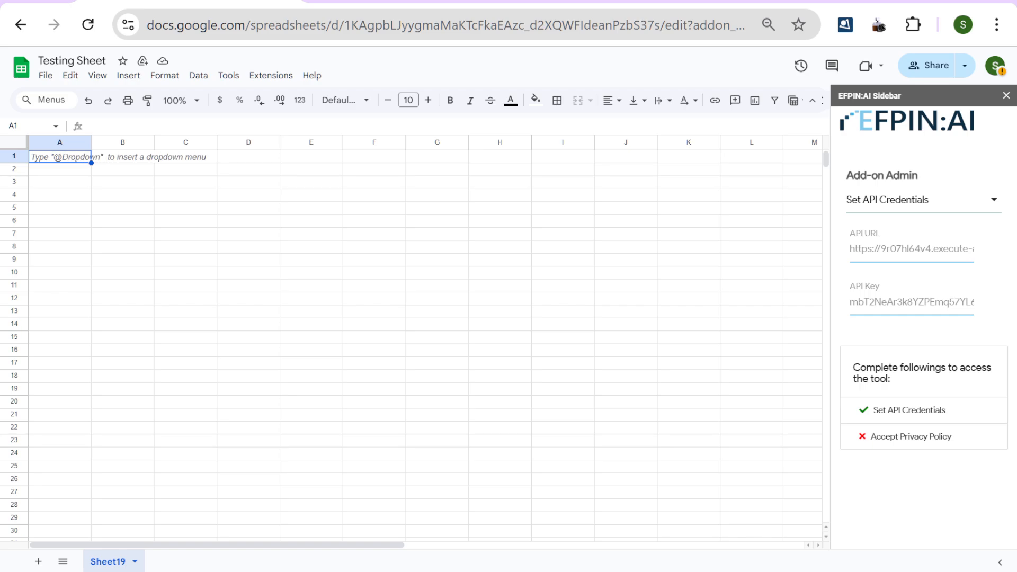
click(924, 200)
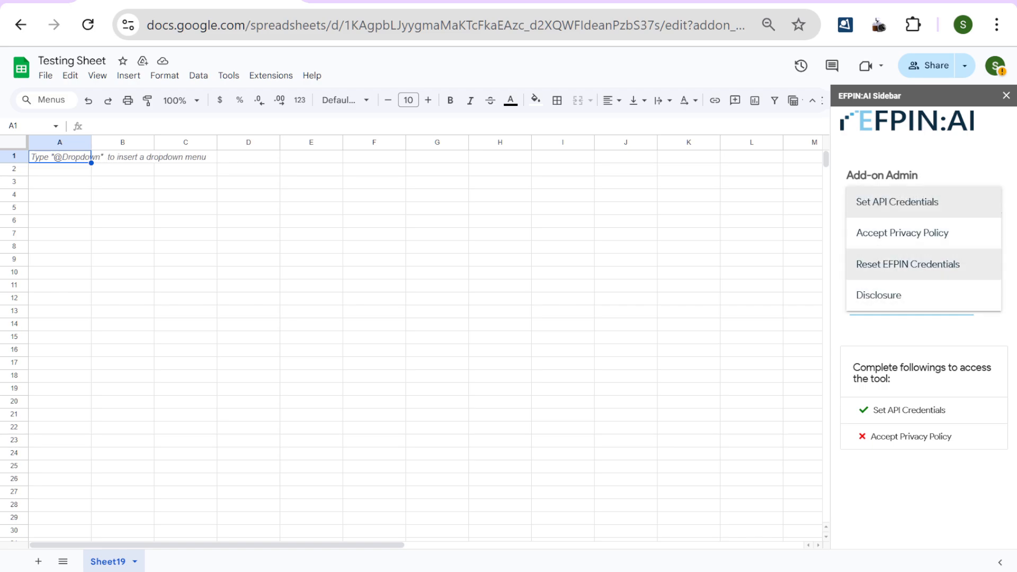
click(903, 233)
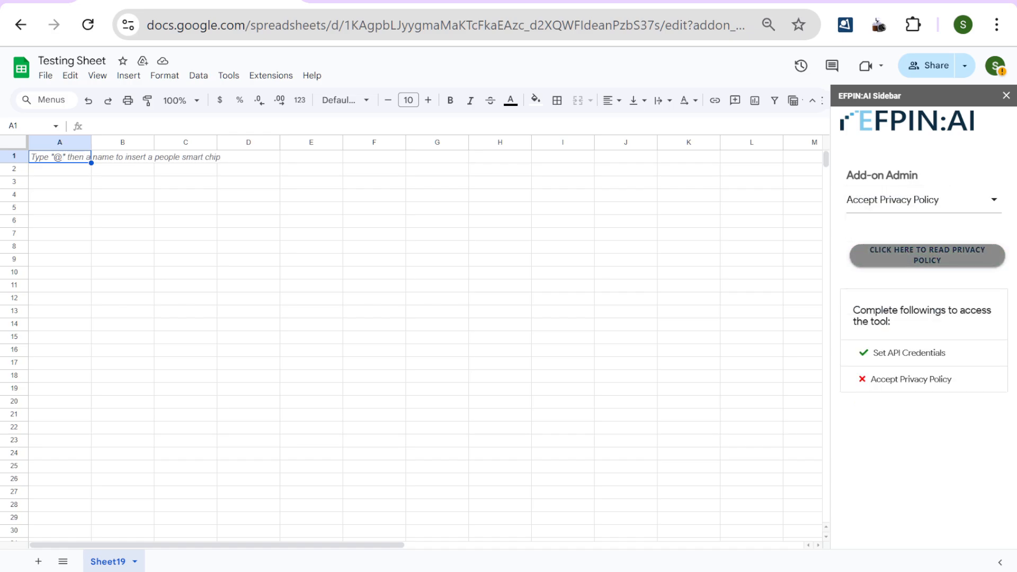
click(927, 256)
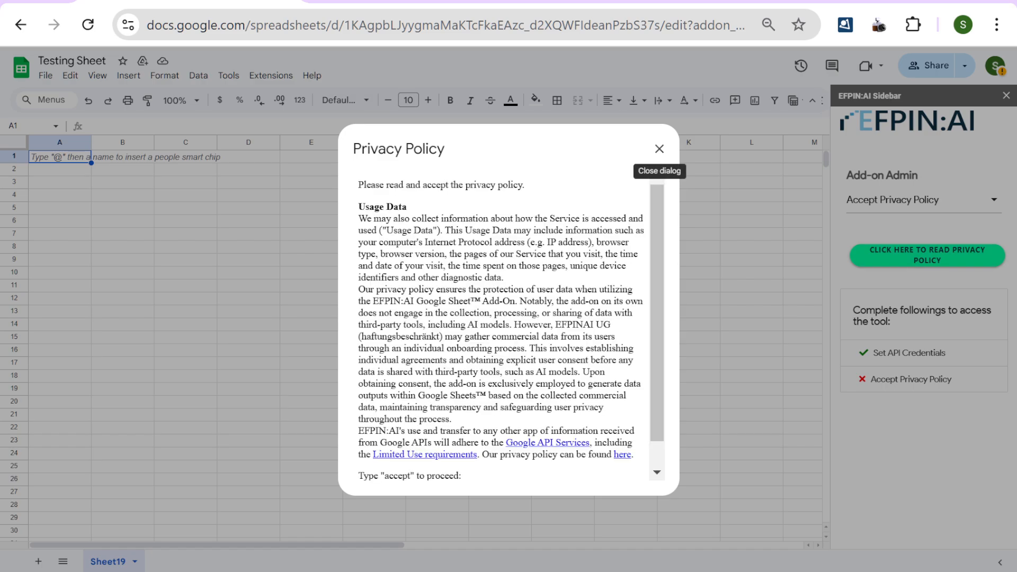
text(accept)
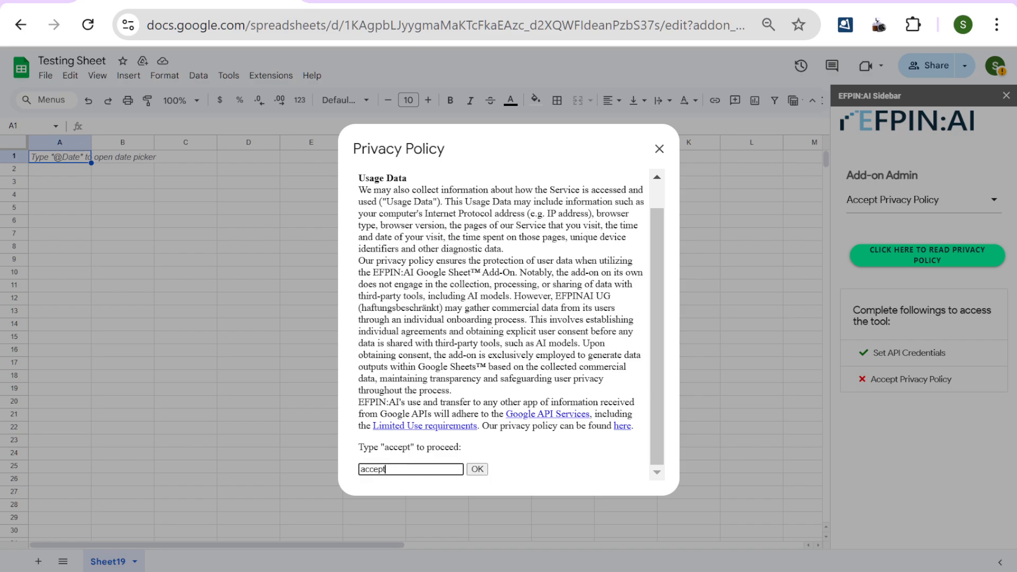
click(477, 470)
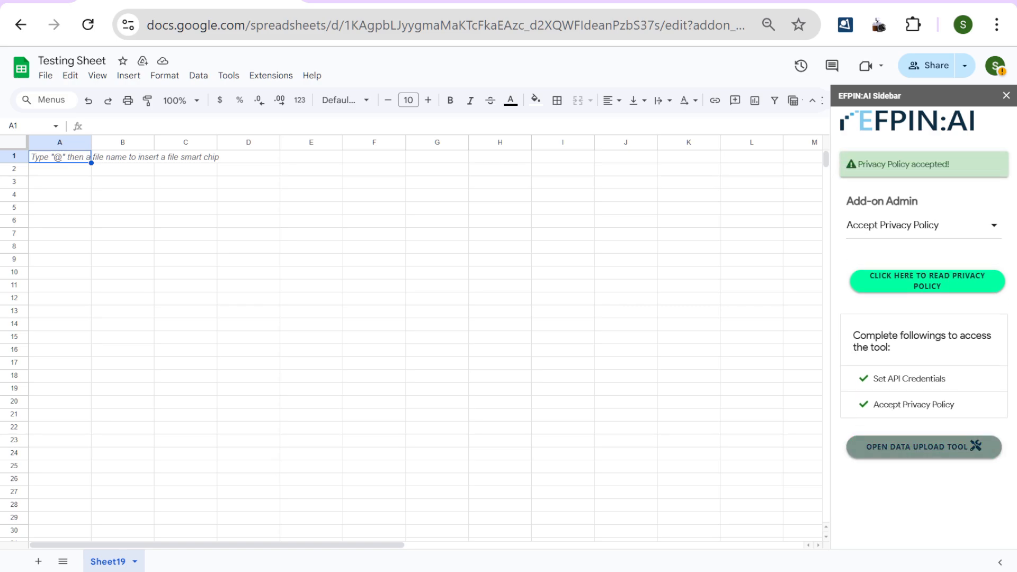
Choose Reset EFPIN Credentials as the admin option and reset the stored API credentials.
click(924, 226)
click(909, 289)
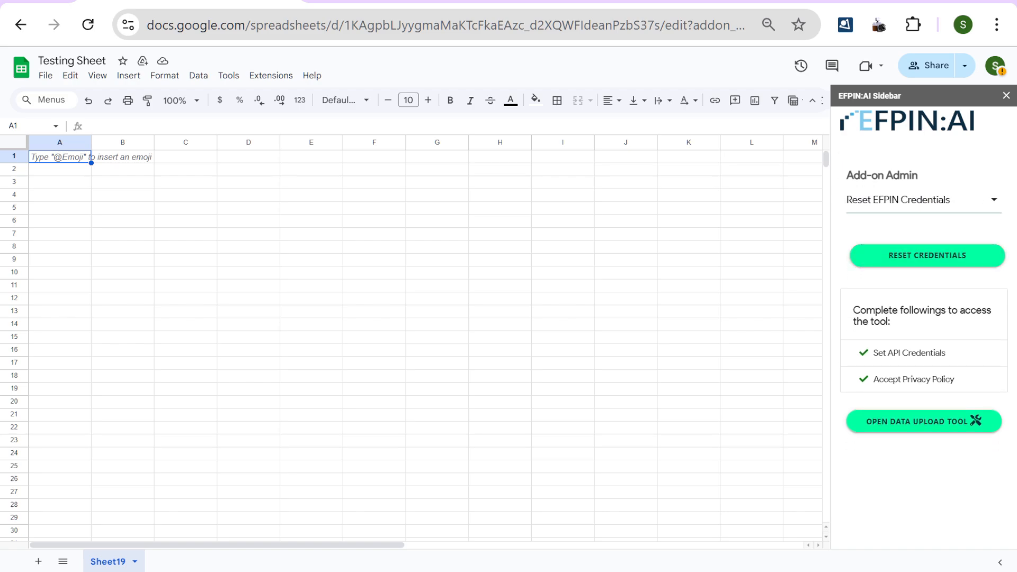
click(927, 256)
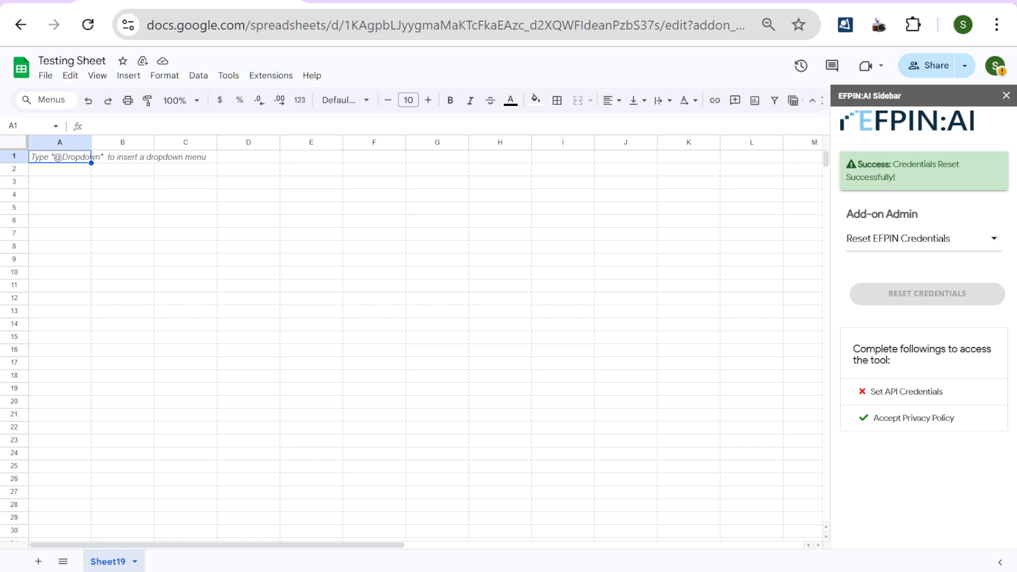
Return to Set API Credentials, paste the API key and API URL again, and update the credentials.
click(924, 239)
click(898, 240)
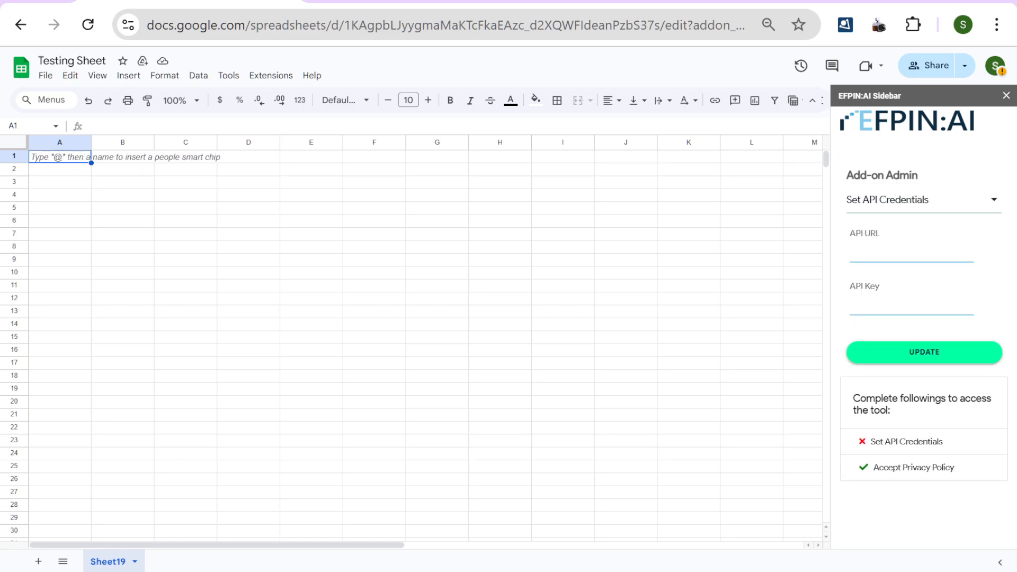
click(911, 249)
key(alt+Tab)
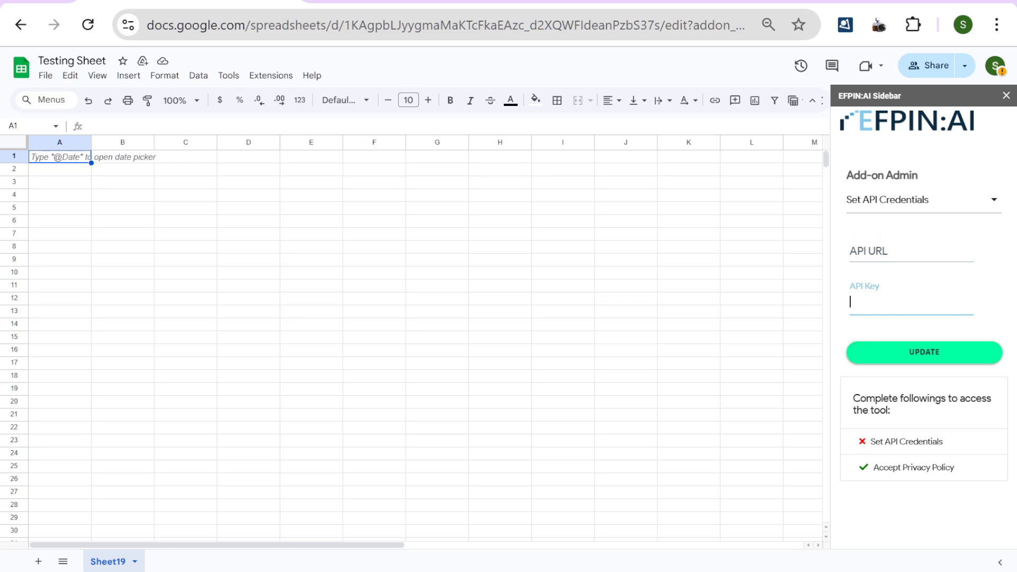
key(ctrl+v)
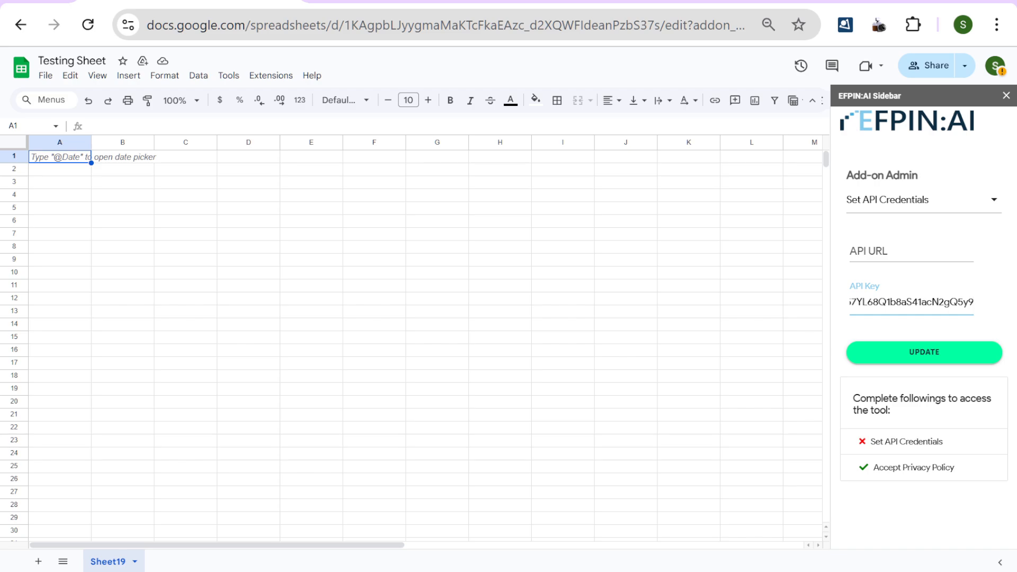
key(alt+Tab)
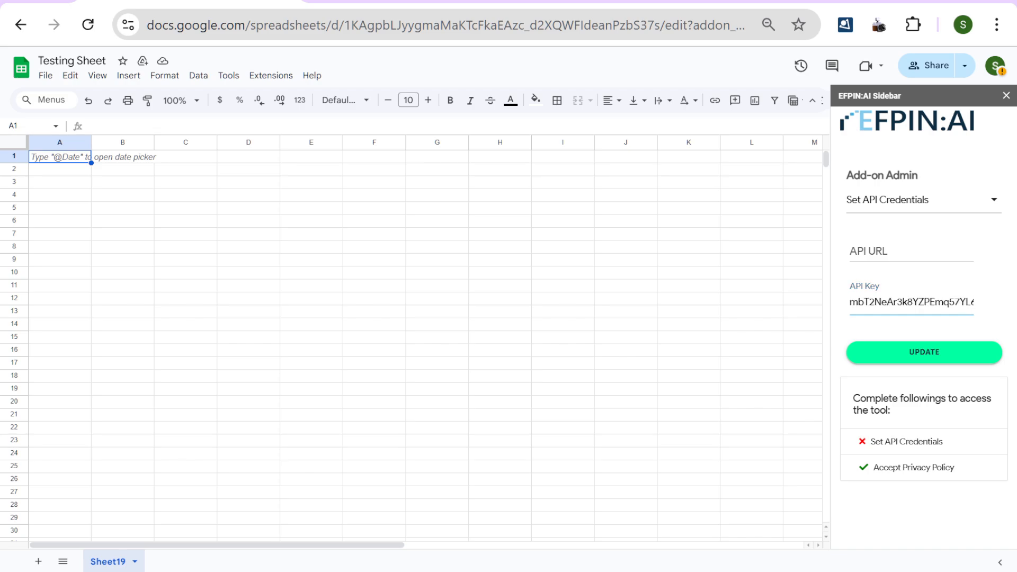
click(911, 250)
key(ctrl+v)
click(924, 353)
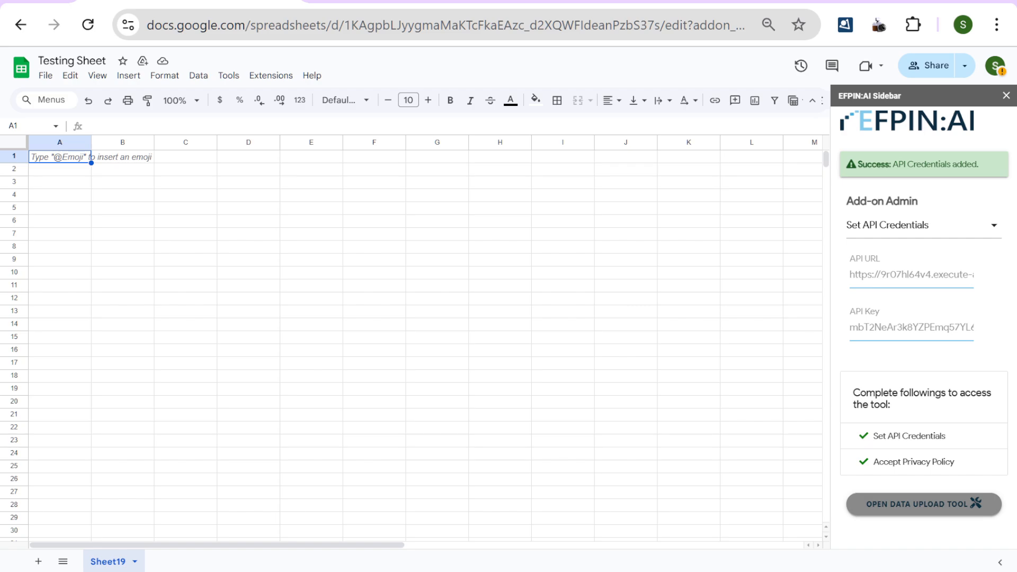
Open the data upload tool and choose DATEV as the data source.
click(924, 505)
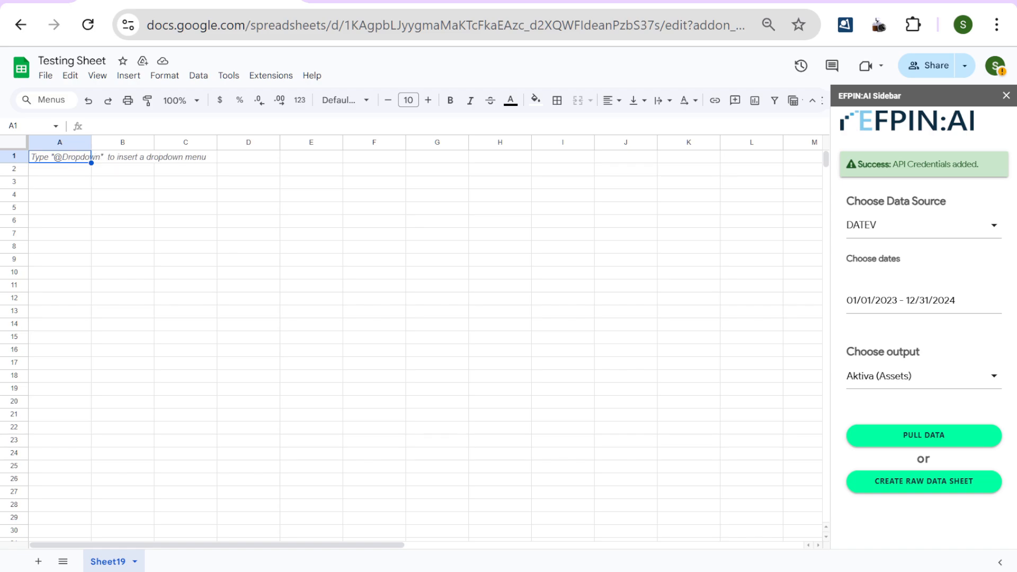
click(924, 225)
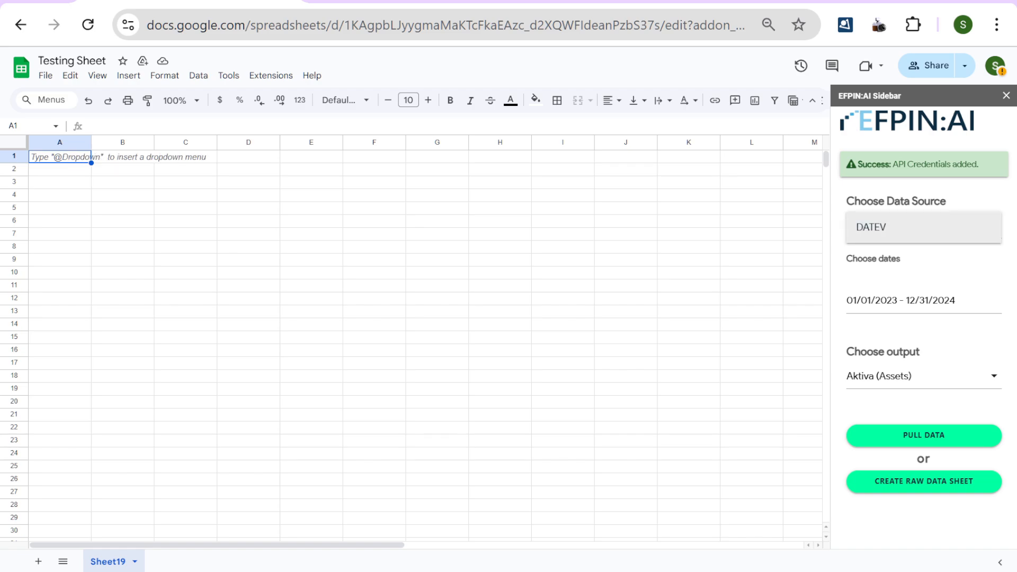
click(924, 228)
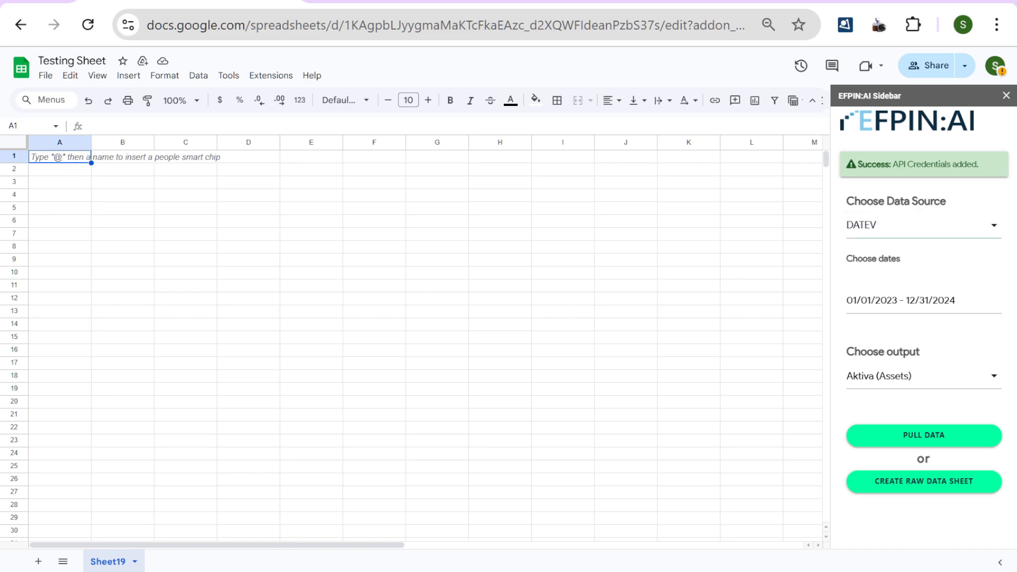
Examine the calendars of the date range picker, and close it without changing the dates.
click(938, 300)
scroll(930, 300, down, 8)
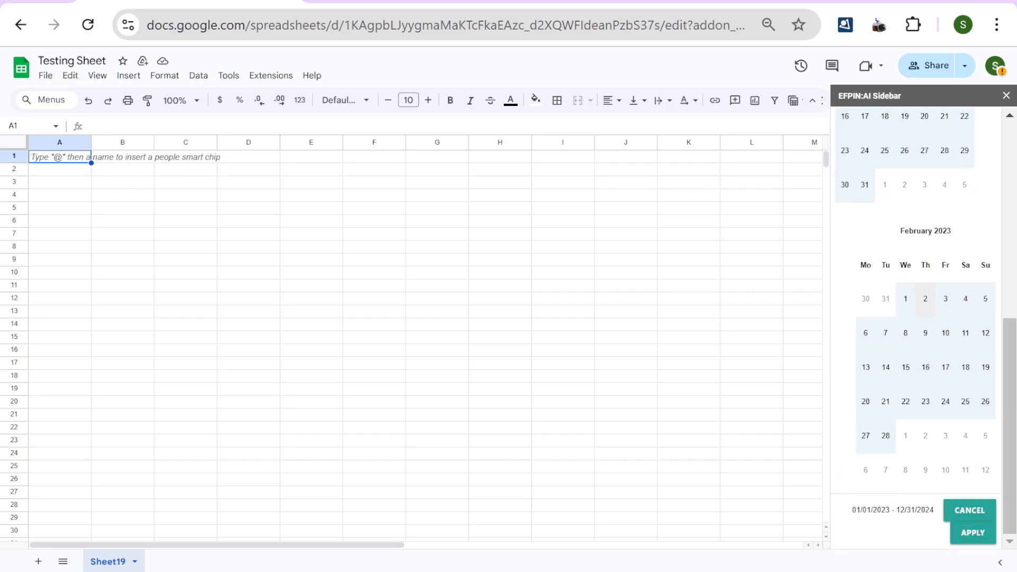
scroll(922, 318, up, 10)
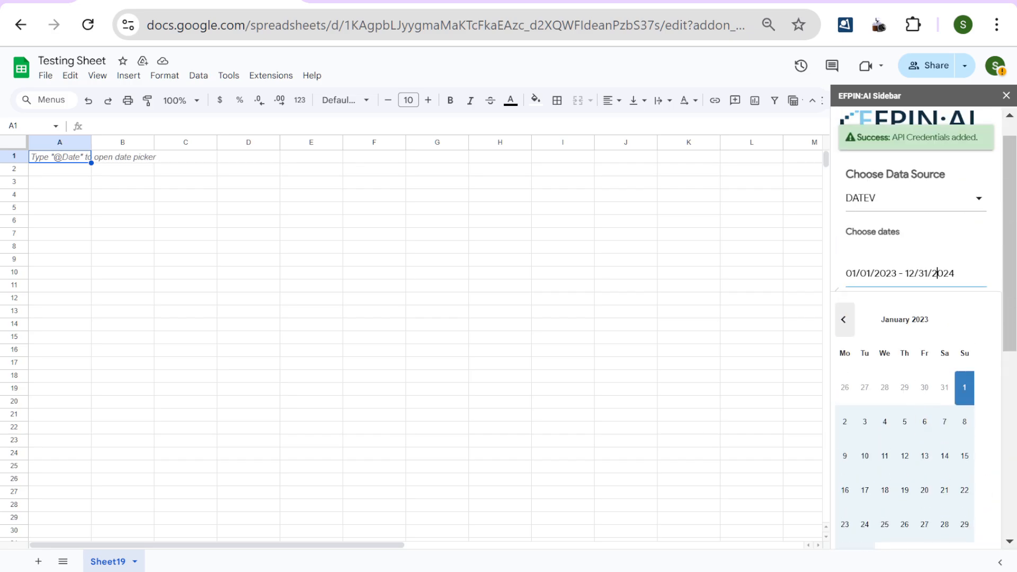
scroll(916, 318, down, 8)
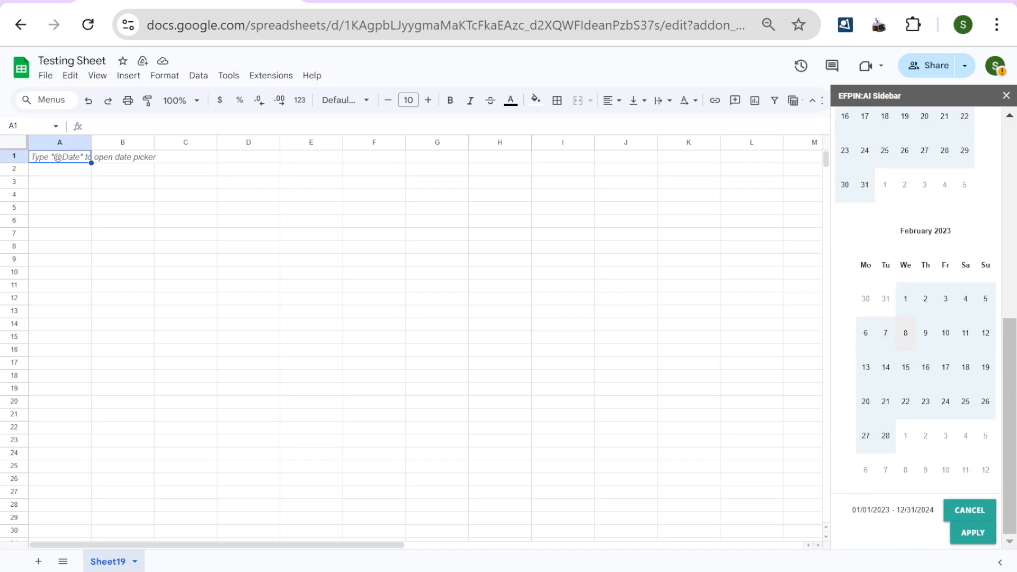
scroll(907, 318, up, 10)
scroll(907, 318, down, 8)
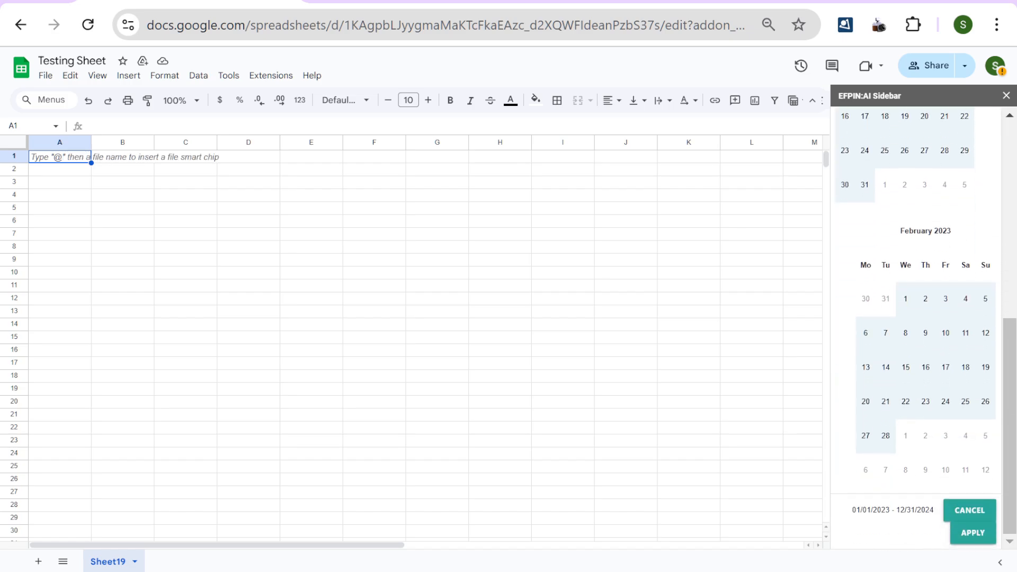
scroll(917, 318, up, 5)
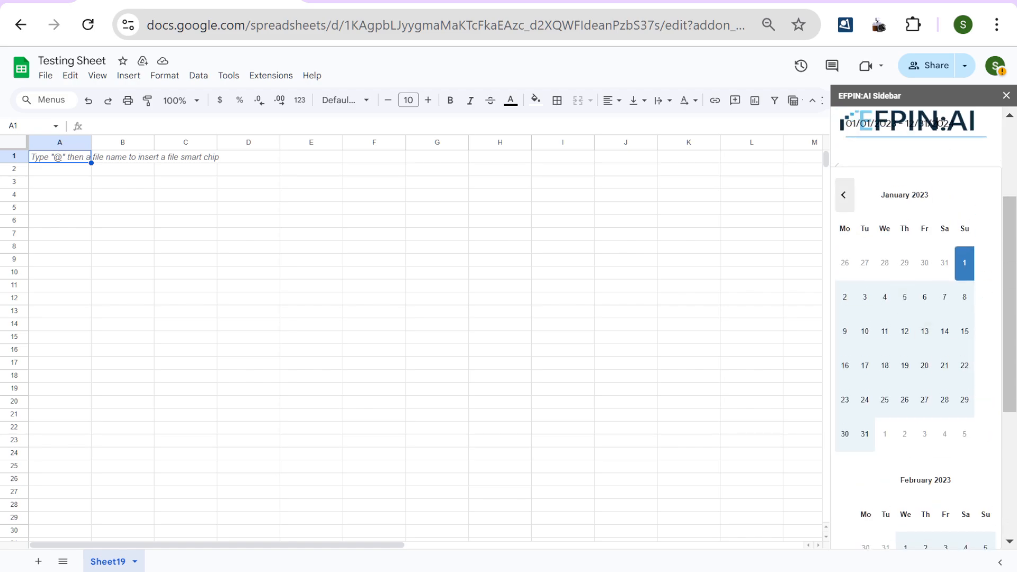
key(Escape)
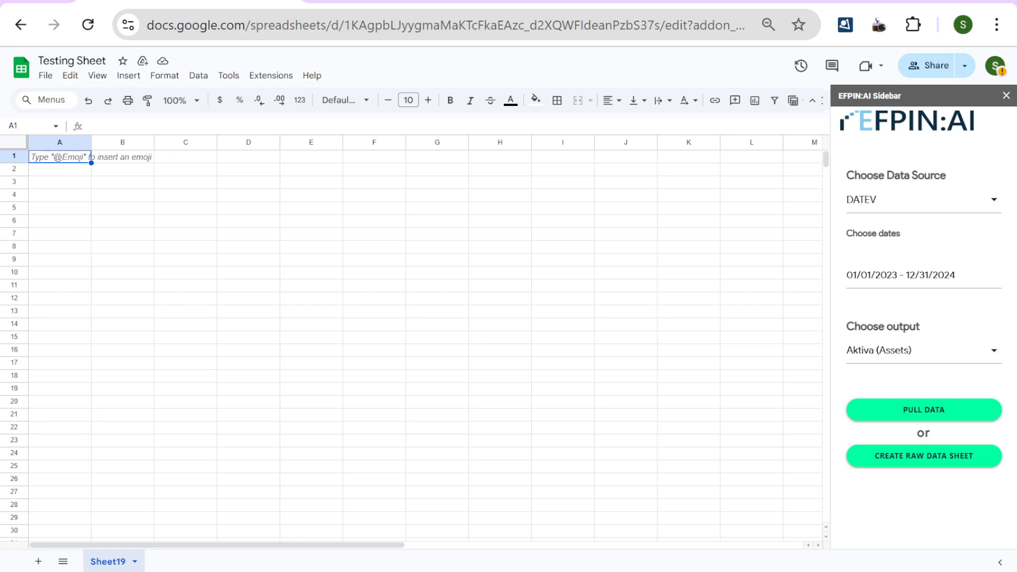
Pull the DATEV data for 01/01/2023 - 12/31/2024 into the sheet with the Aktiva (Assets) output.
key(Return)
key(Escape)
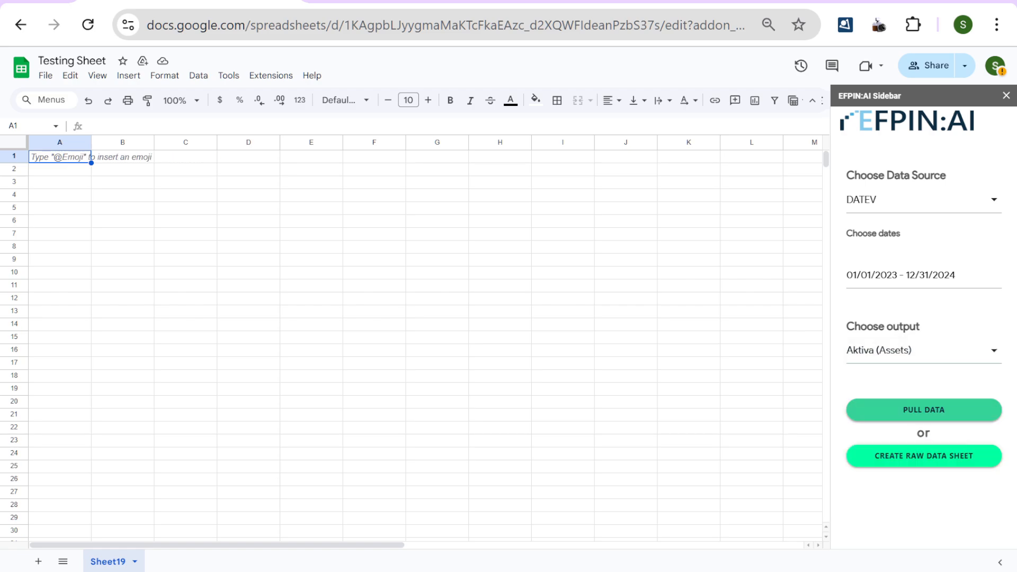
key(Tab)
key(Return)
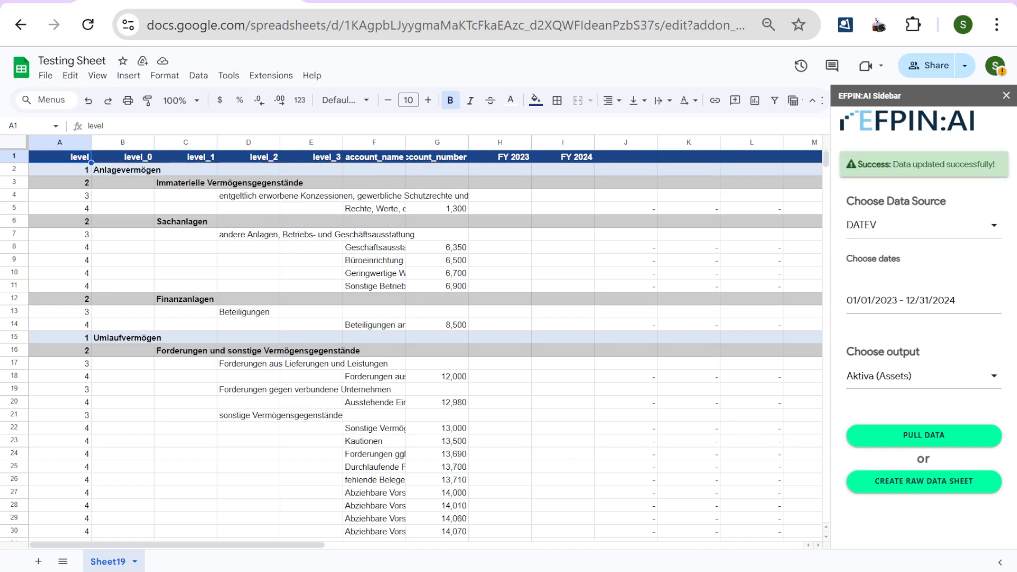
scroll(424, 344, right, 10)
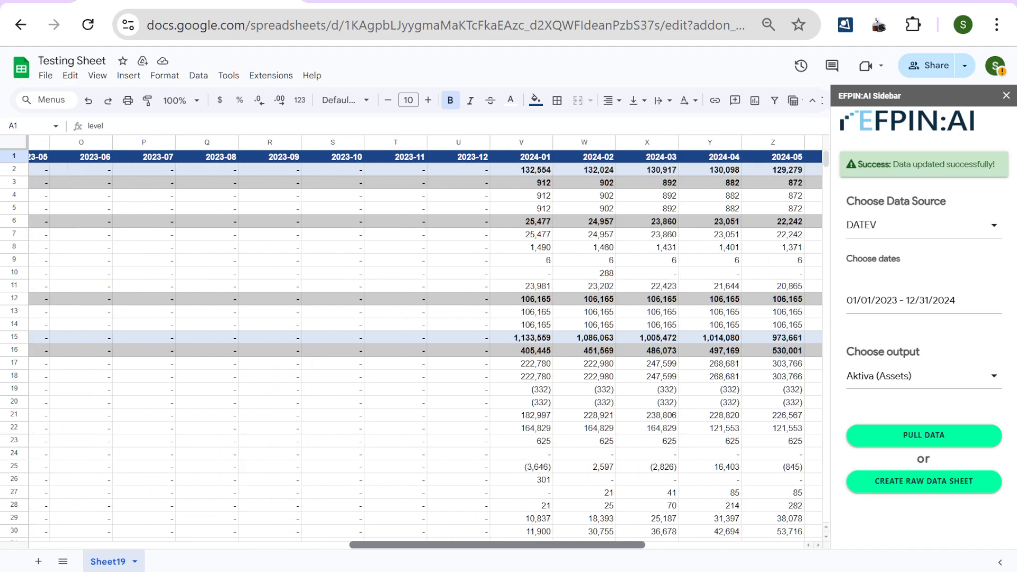
scroll(424, 345, left, 8)
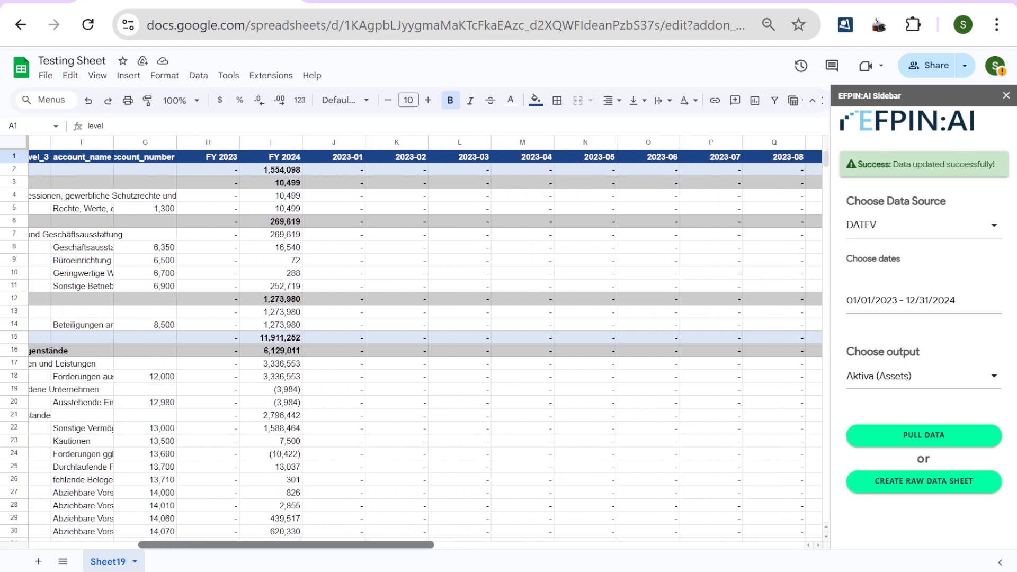
Try to pull the DATEV Aktiva (Assets) data again at cell A1, and decline updating the existing data.
scroll(424, 345, left, 4)
scroll(424, 345, down, 12)
scroll(424, 344, up, 15)
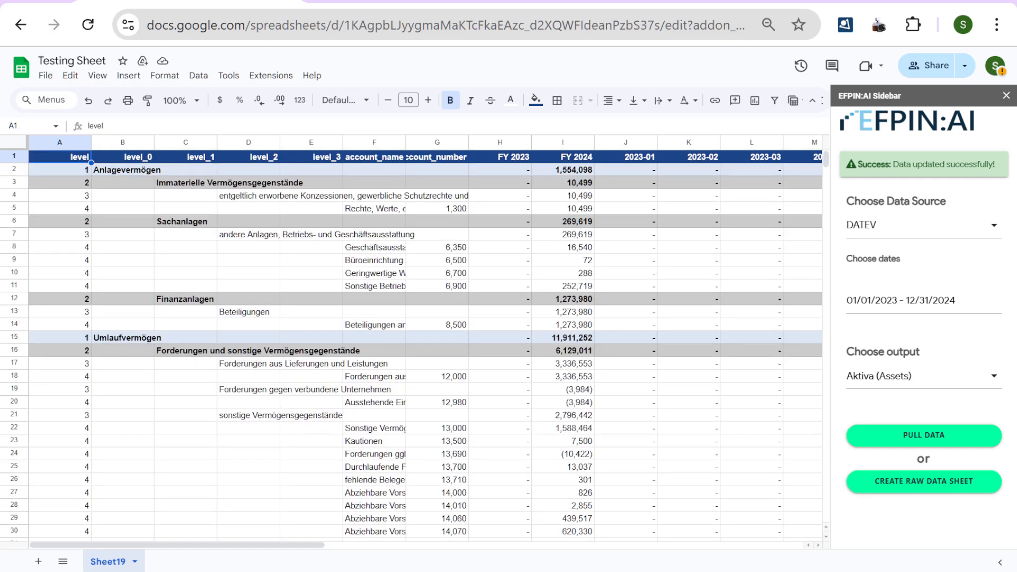
click(924, 435)
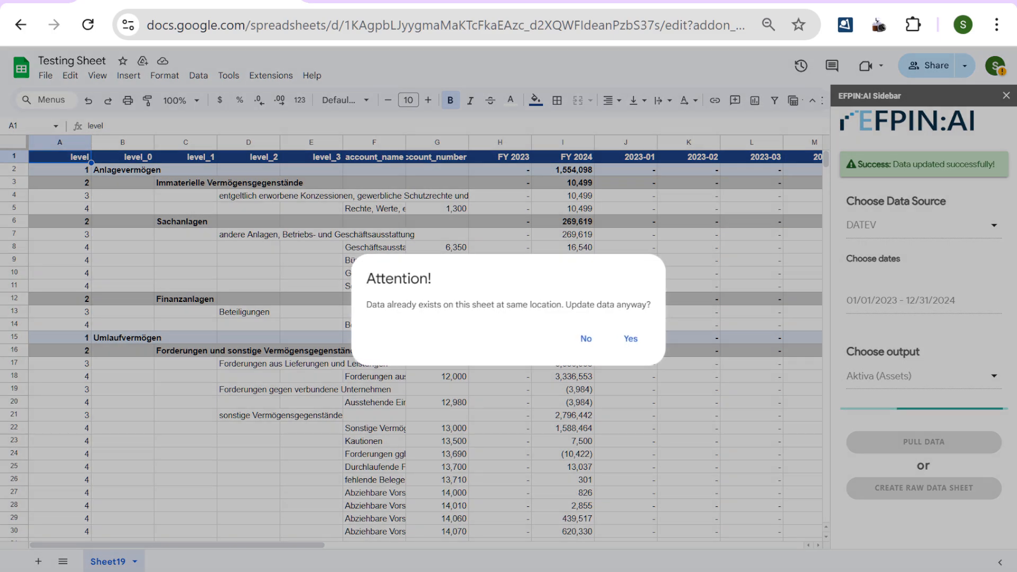
drag(391, 304, 492, 304)
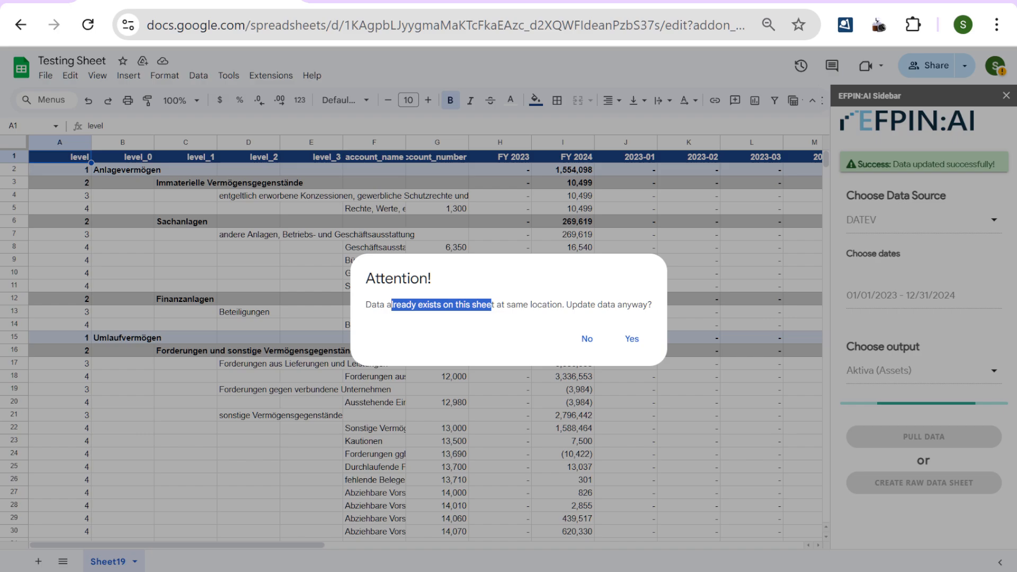
click(491, 305)
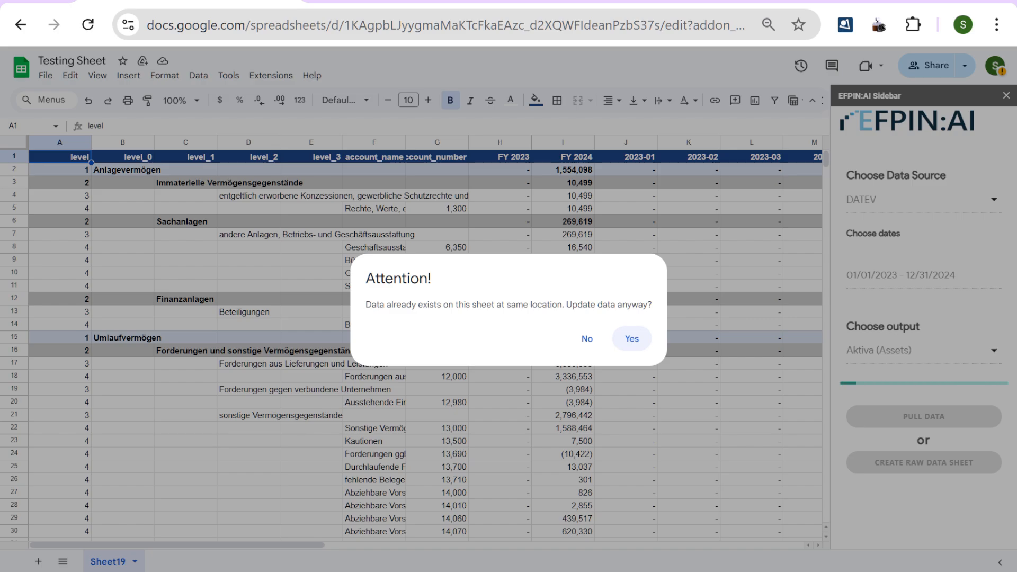
click(587, 339)
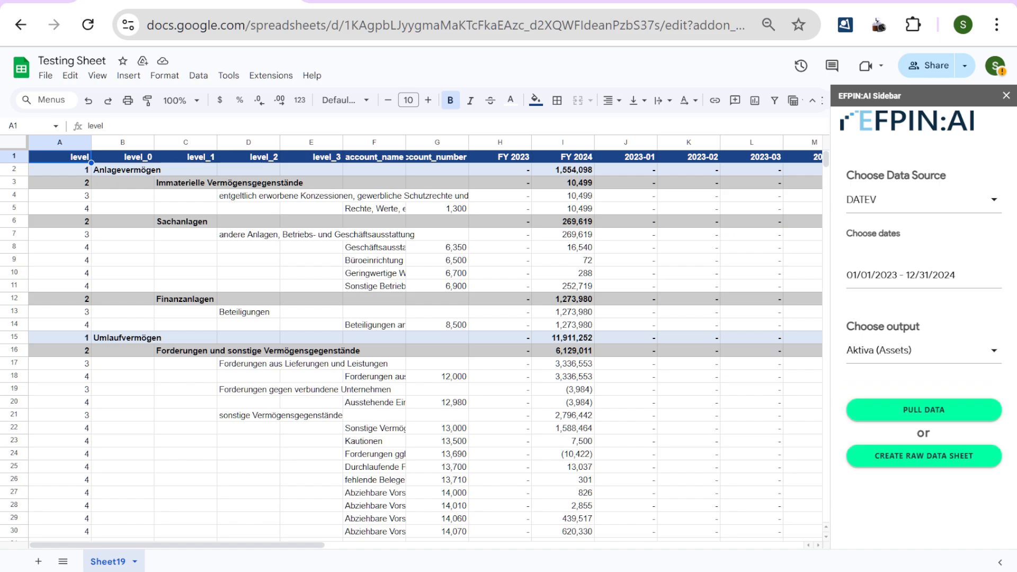
Pull the DATEV Aktiva (Assets) data again with cell C6 as the location, and agree to proceed despite the existing data.
click(185, 222)
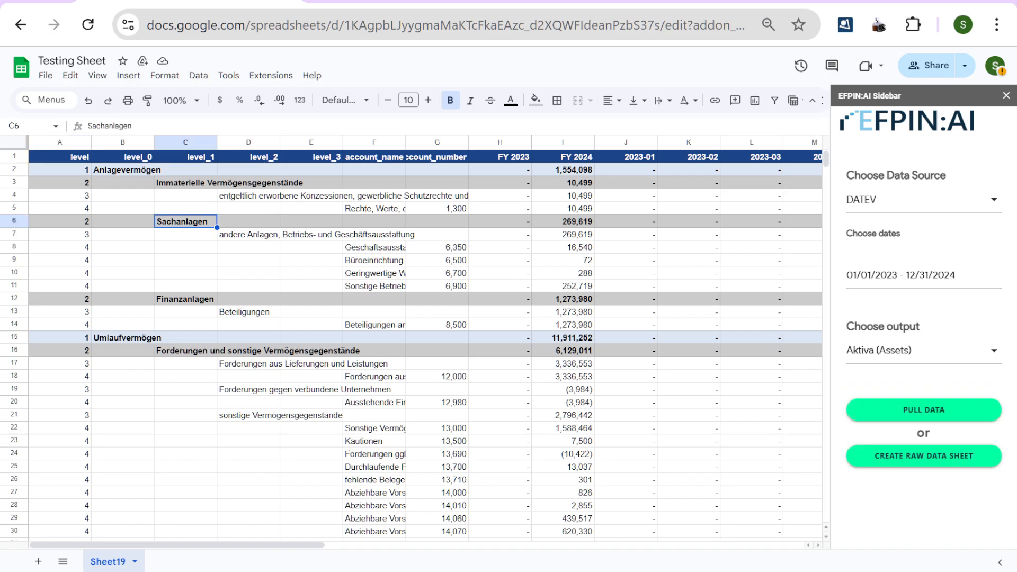
click(924, 410)
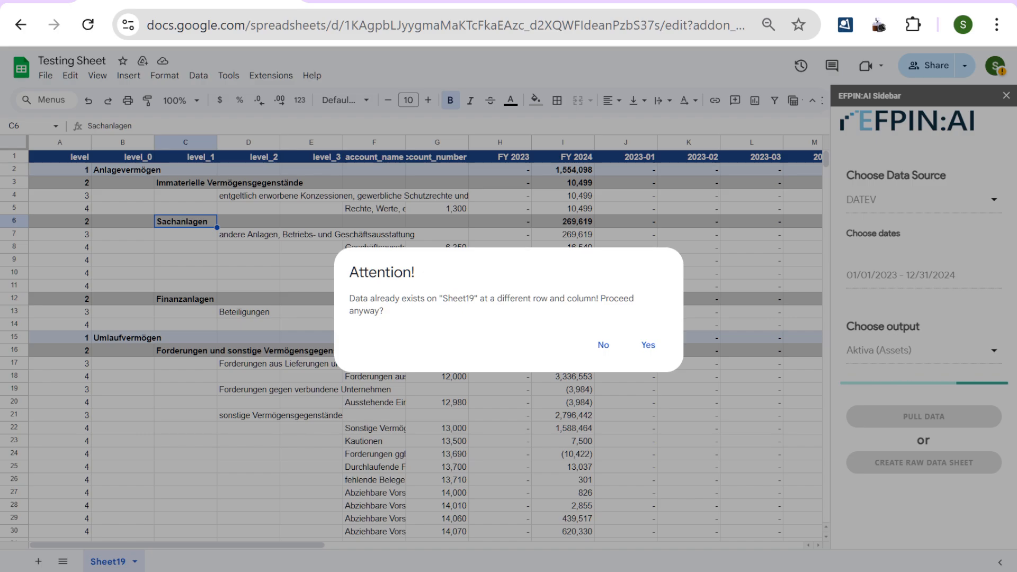
click(648, 345)
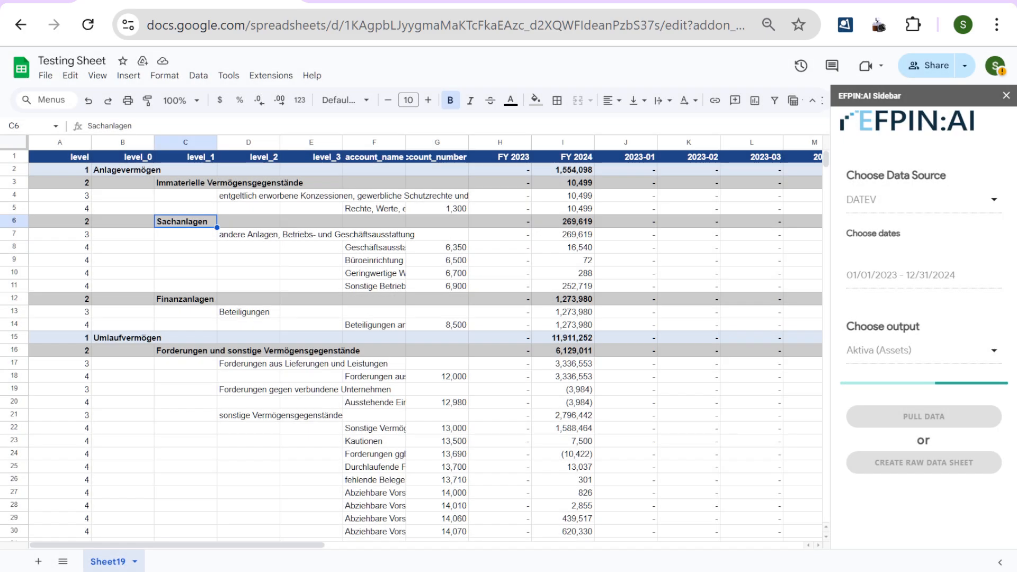